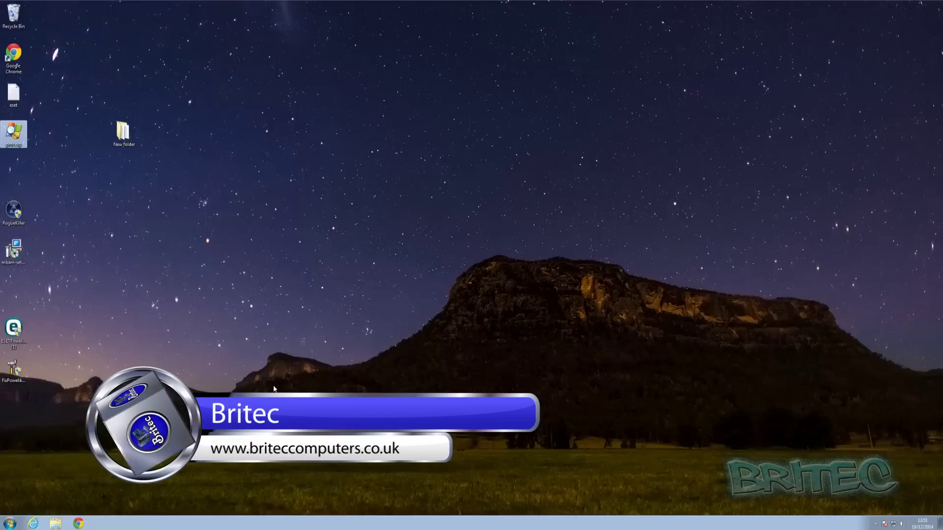
Step: Start Task Manager from the taskbar and show the Processes list
left_click(343, 351)
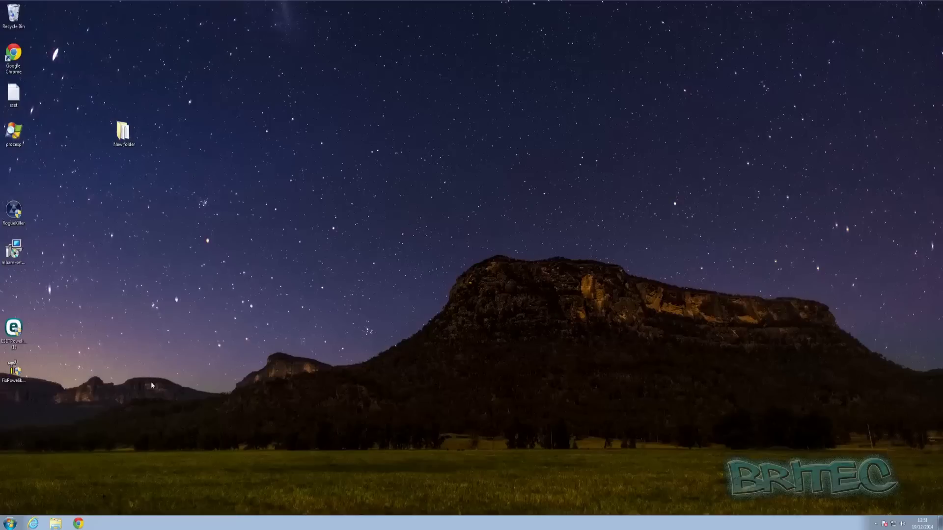
right_click(387, 523)
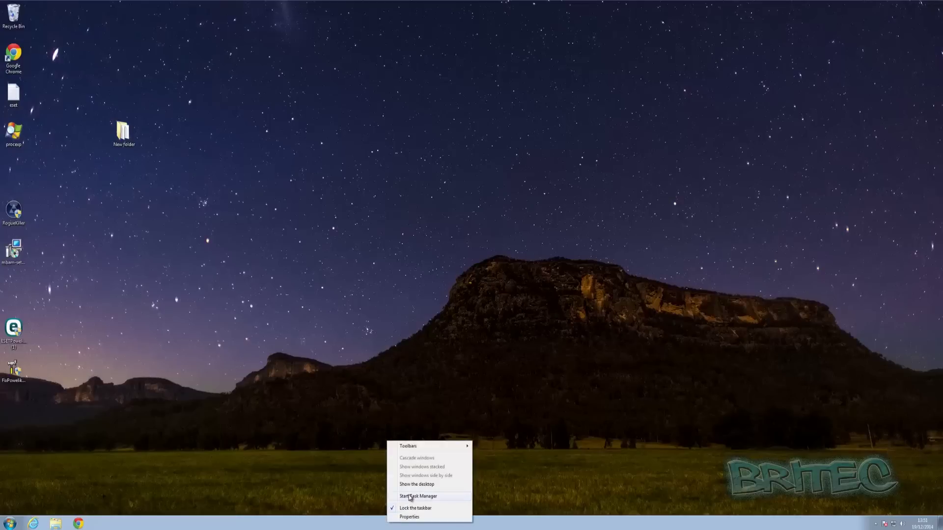
left_click(409, 495)
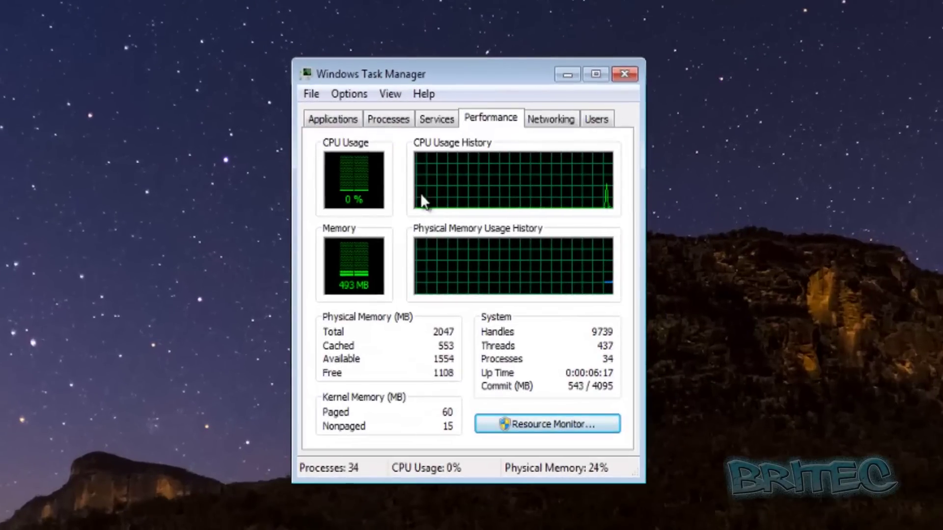
left_click(396, 119)
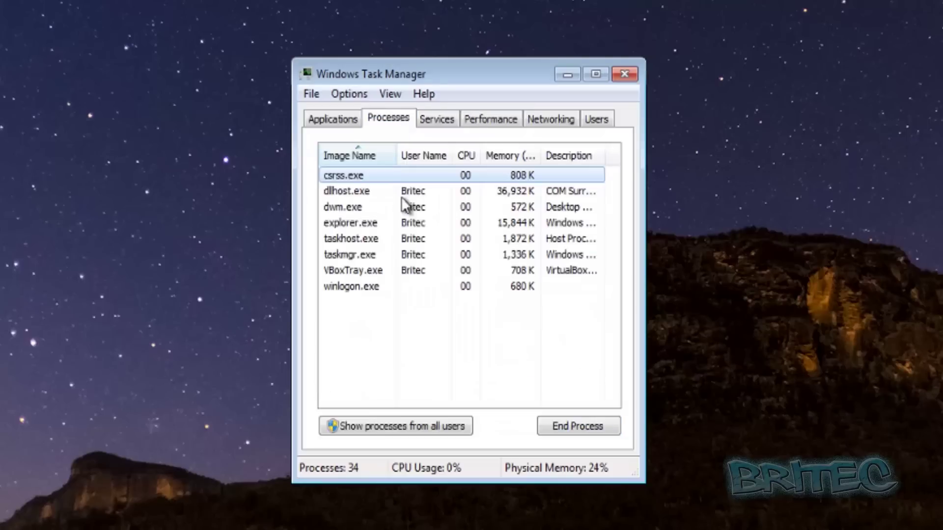
Step: Select dllhost.exe and widen the window and Description column to reveal COM Surrogate
left_click(460, 195)
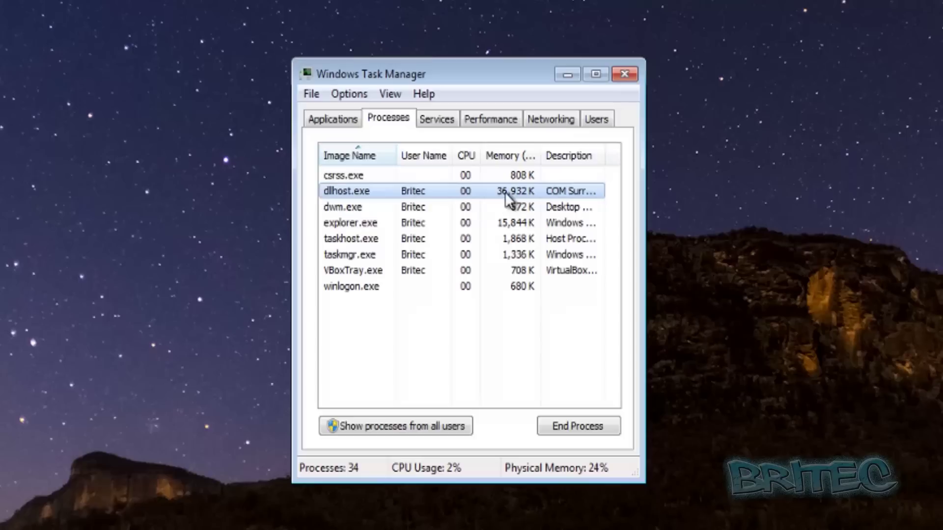
left_click_drag(640, 199, 720, 199)
left_click_drag(606, 155, 666, 157)
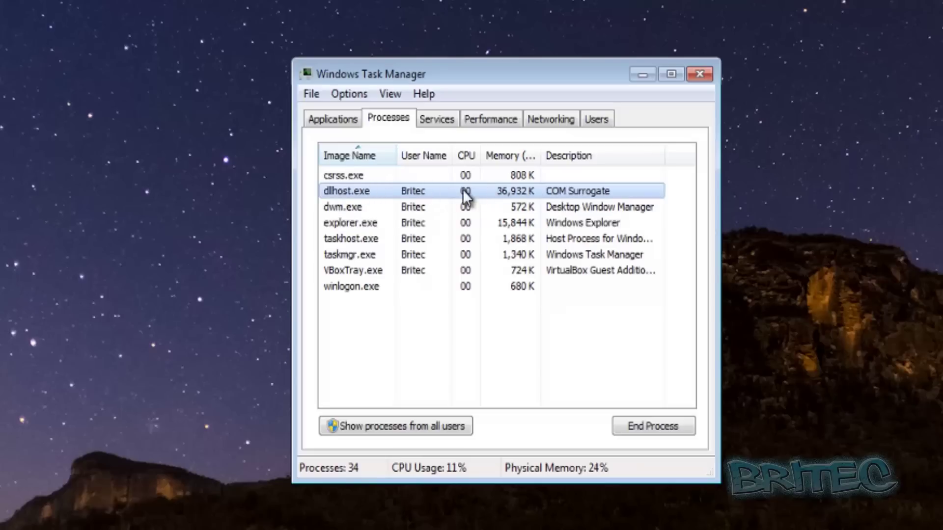
left_click(481, 119)
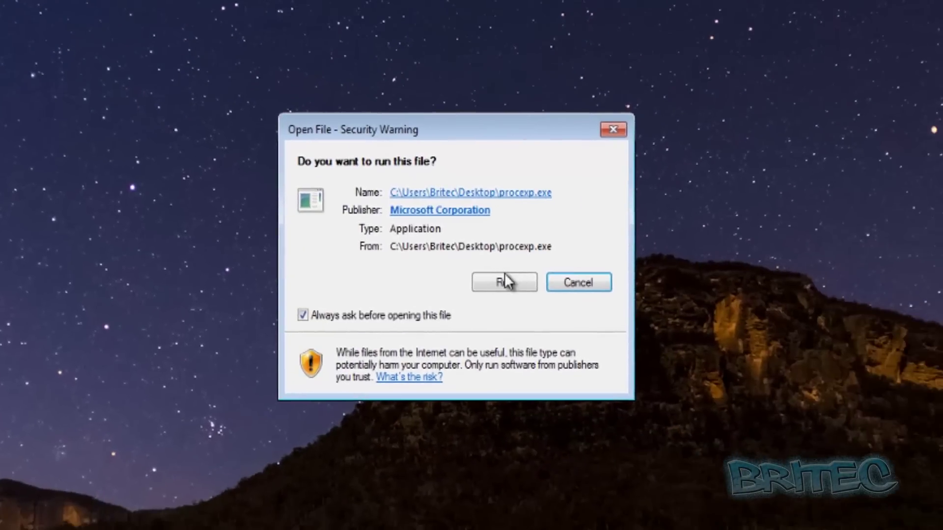
Step: Allow procexp.exe to run and select the dllhost.exe COM Surrogate process in Process Explorer
left_click(505, 280)
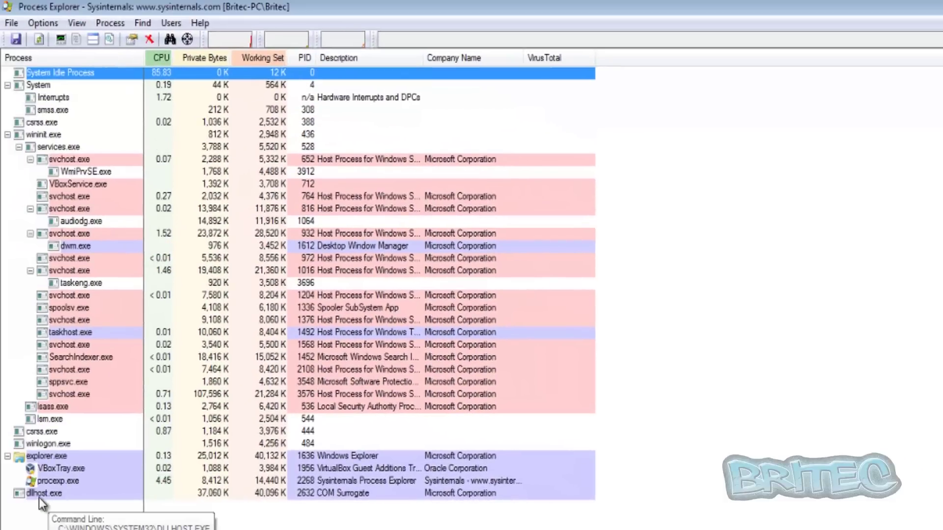
left_click(39, 496)
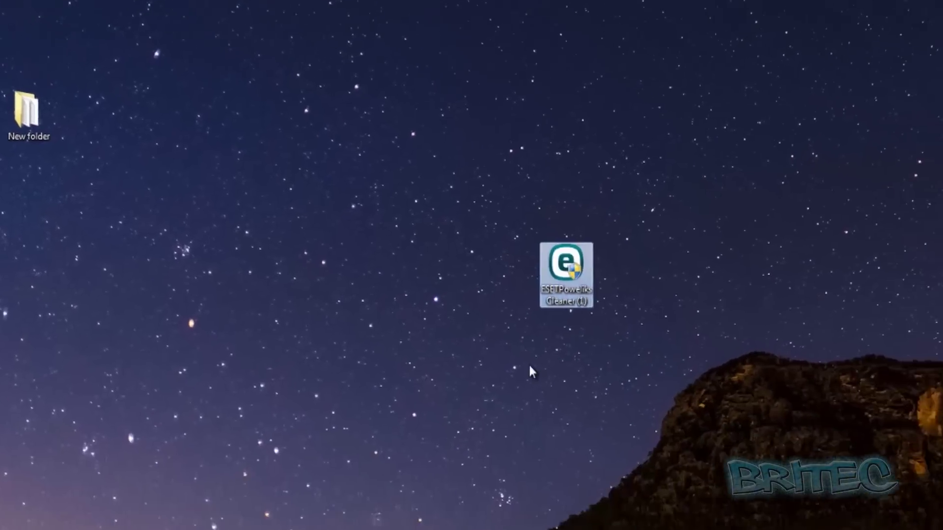
Step: Run ESET Poweliks Cleaner as administrator, confirm removing Win32/Poweliks with Y, then exit
mouse_move(638, 433)
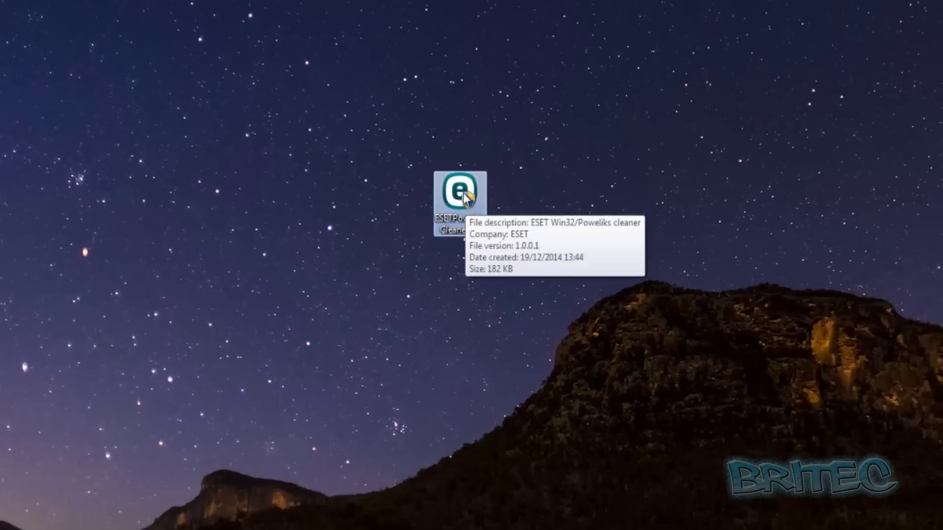
right_click(465, 198)
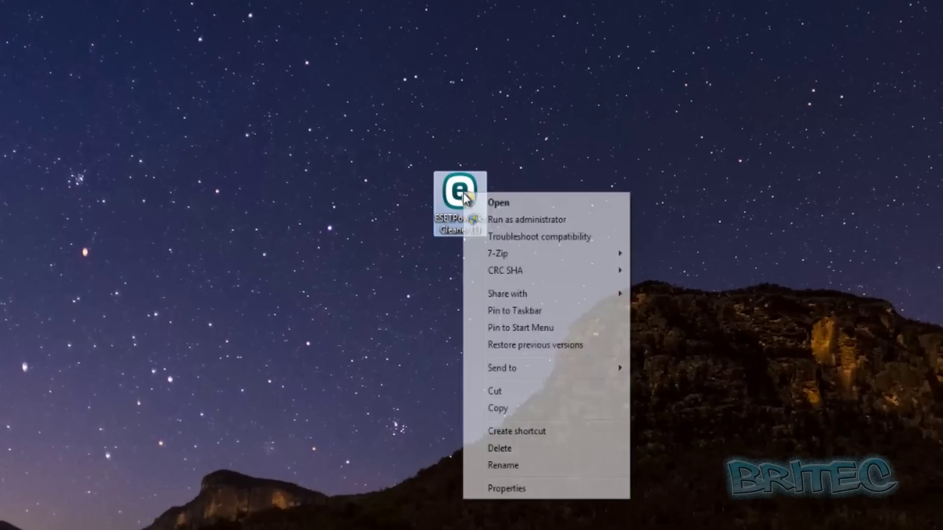
left_click(497, 216)
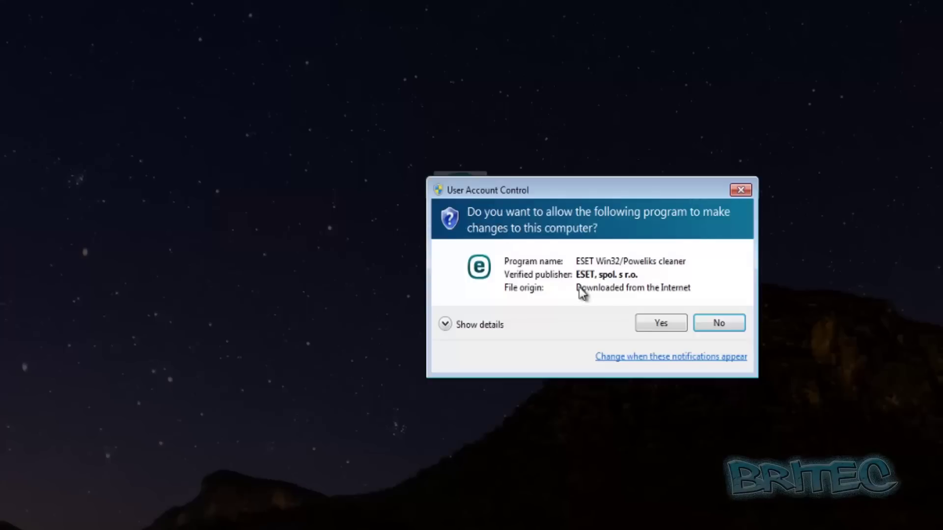
left_click(658, 325)
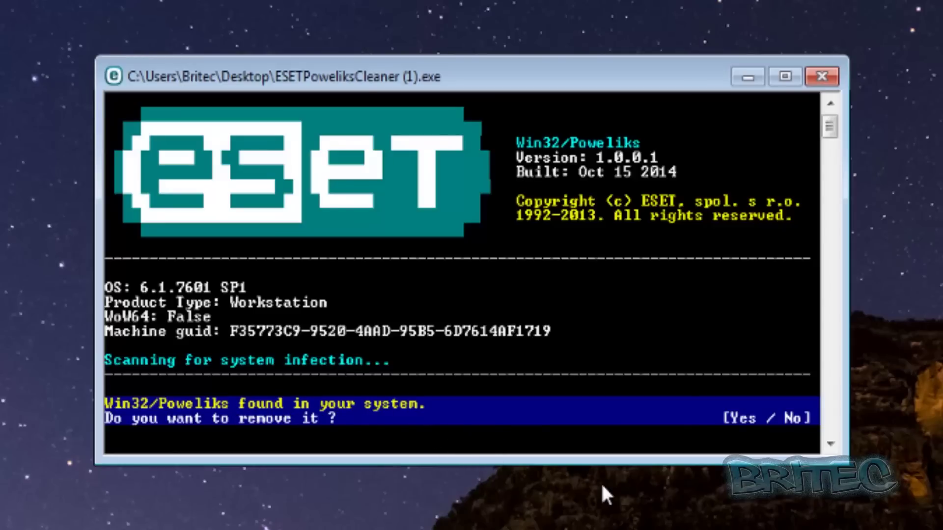
key("y")
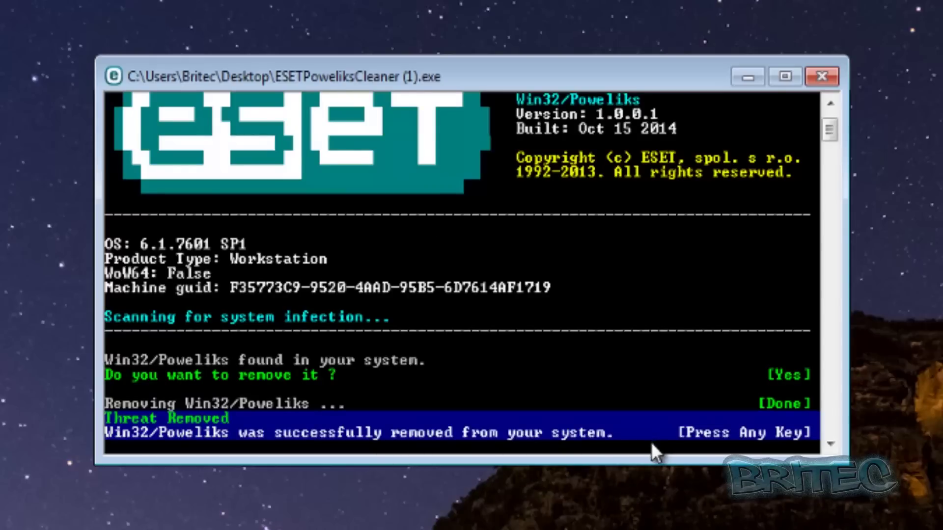
key("Return")
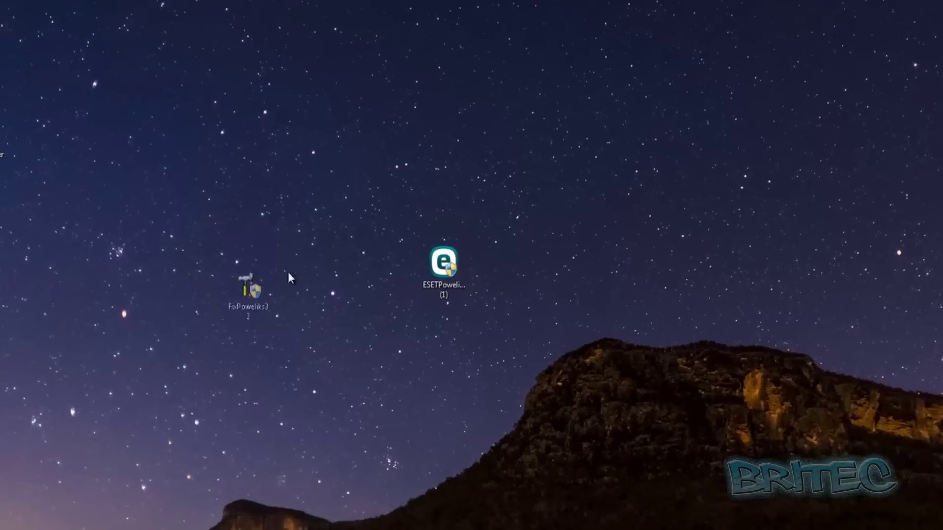
Step: Run FixPoweliks32 as administrator, accept the licence, and scan for Trojan.Poweliks to completion
right_click(422, 249)
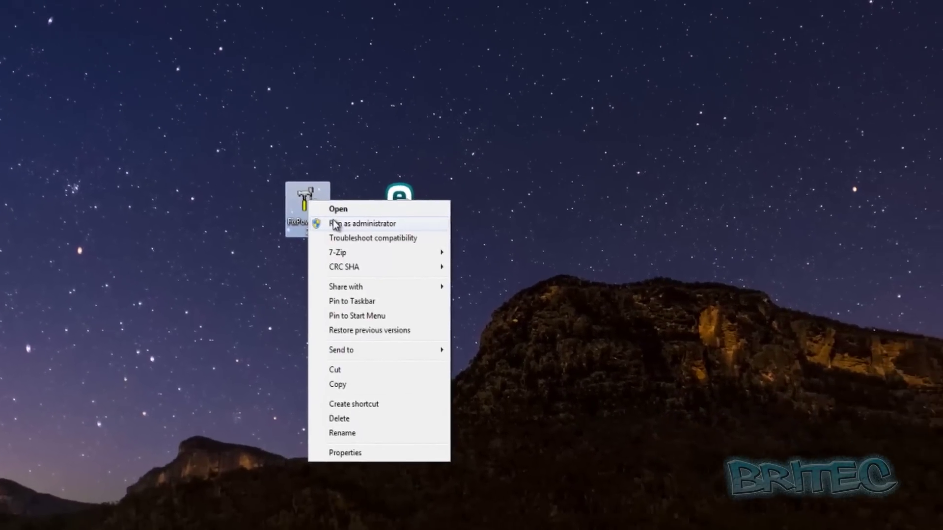
left_click(430, 261)
left_click(511, 292)
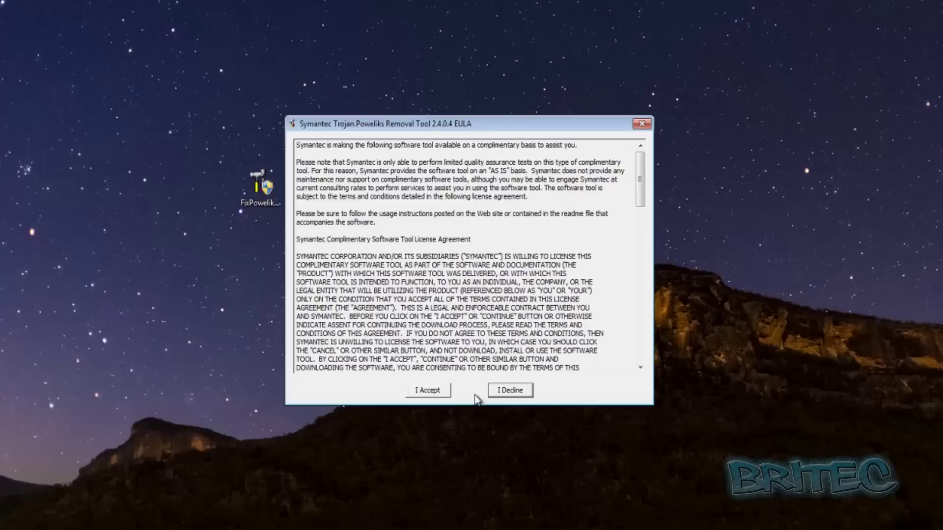
left_click(441, 393)
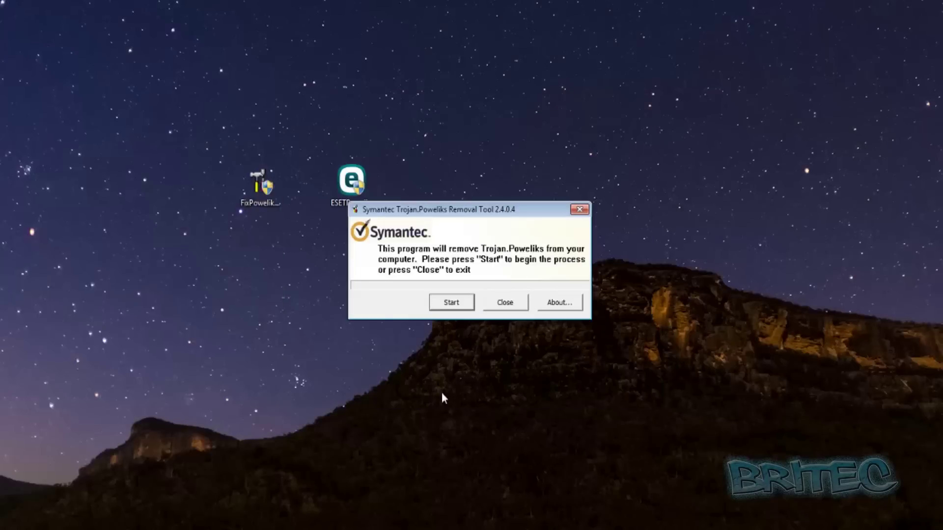
left_click(456, 304)
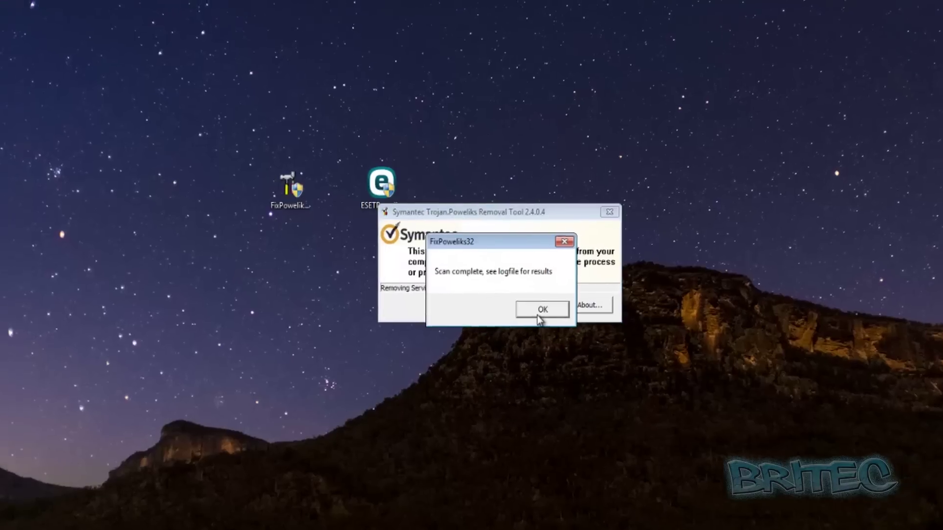
left_click(511, 307)
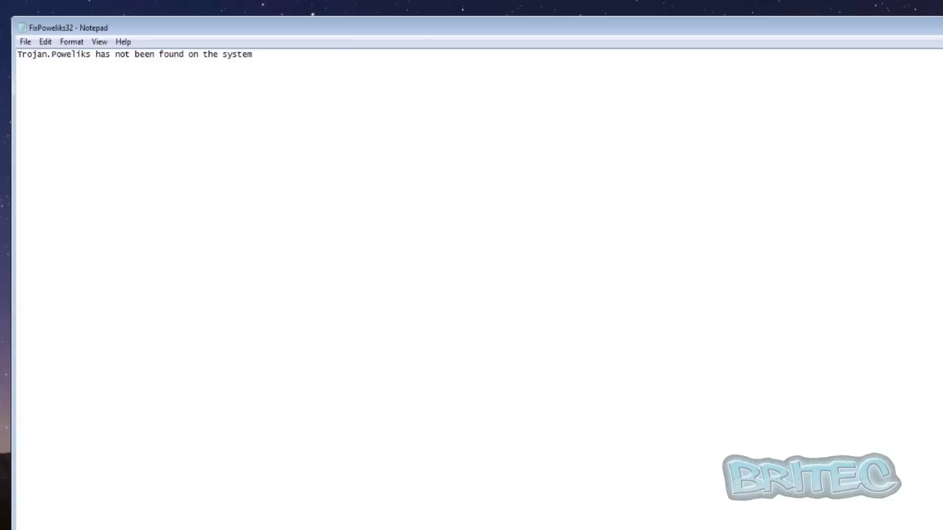
Step: Close the FixPoweliks32 and ESET cleaner Notepad logs with Alt+F4
key("alt+F4")
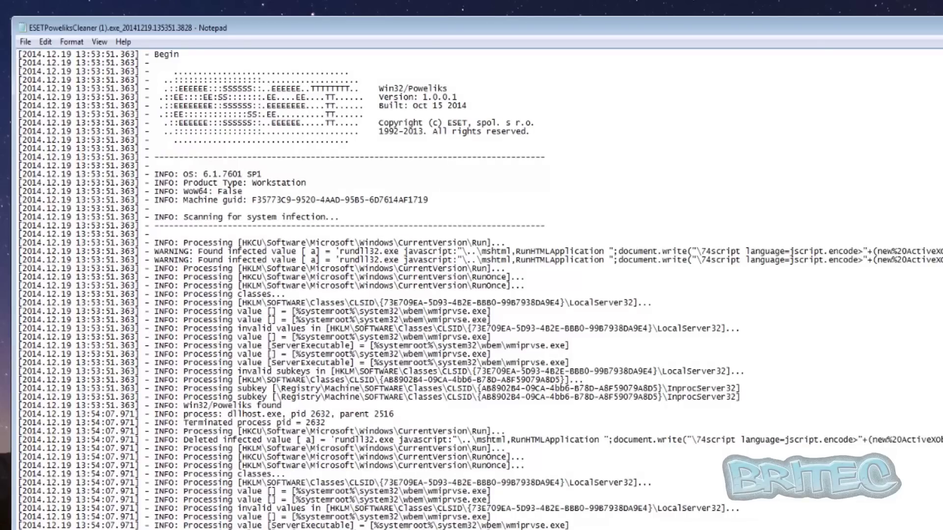
key("alt+F4")
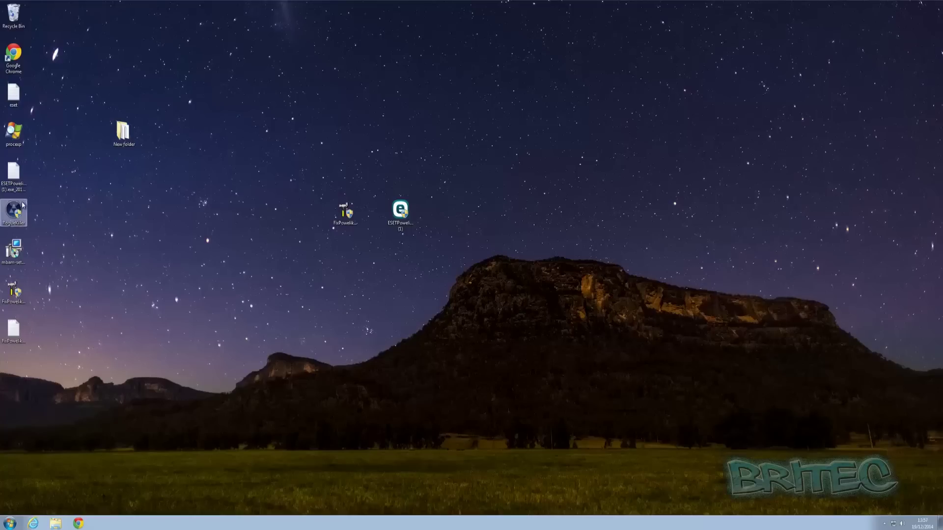
Step: Move RogueKiller beside the ESET cleaner, run it as administrator, and start the full scan
left_click_drag(23, 205, 457, 234)
right_click(458, 212)
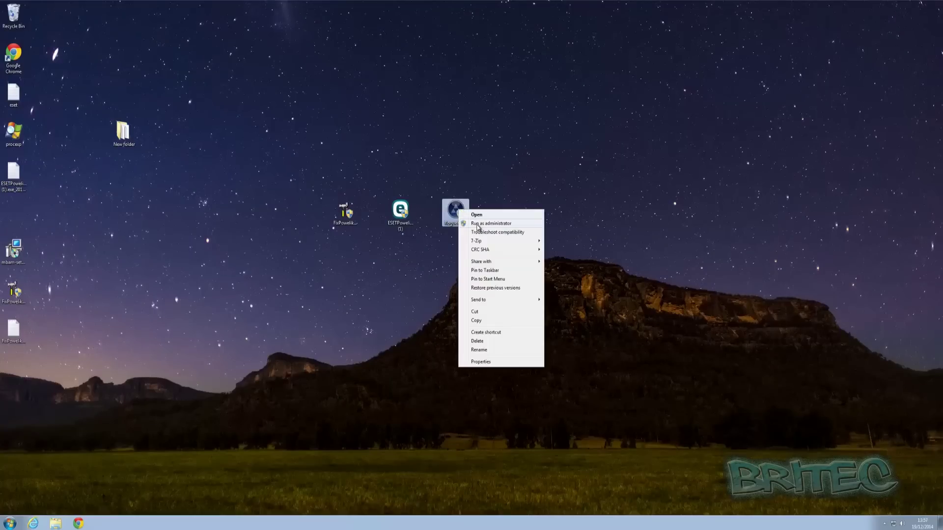
left_click(483, 224)
left_click(508, 281)
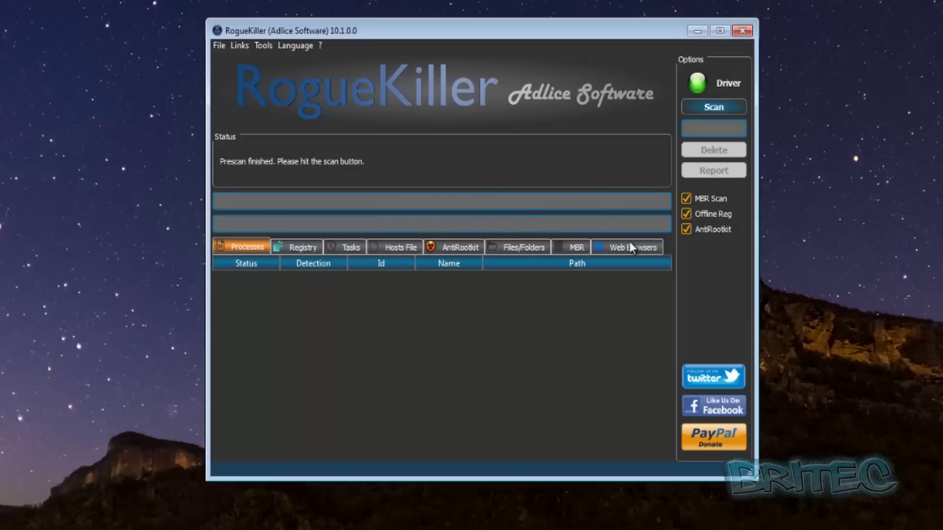
left_click(698, 105)
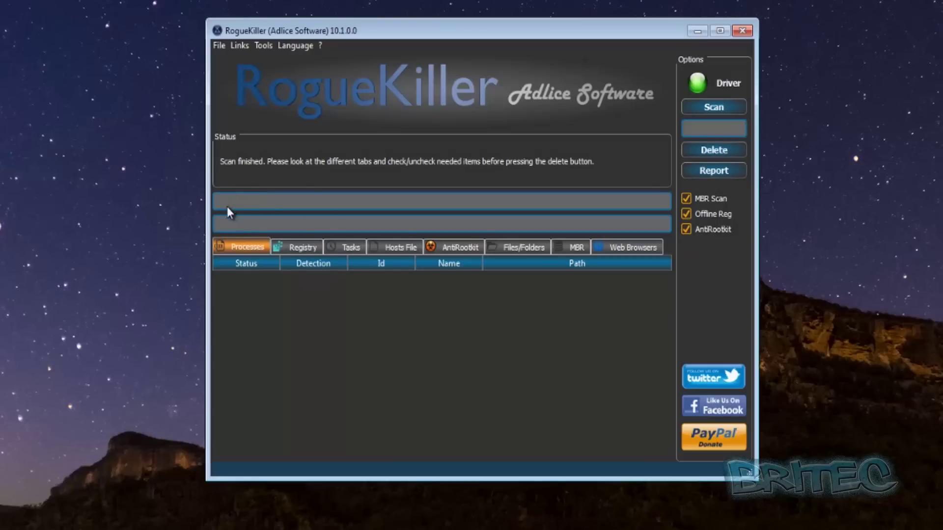
Step: In the Registry results, tick the PUM entries, including PUM.Proxy and PUM.StartMenu, for removal
left_click(305, 247)
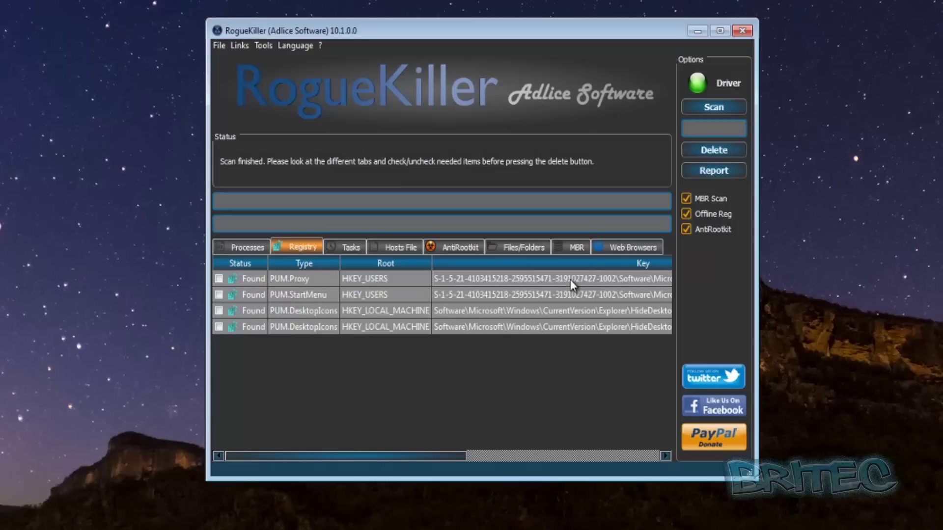
scroll(320, 307, "right", 3)
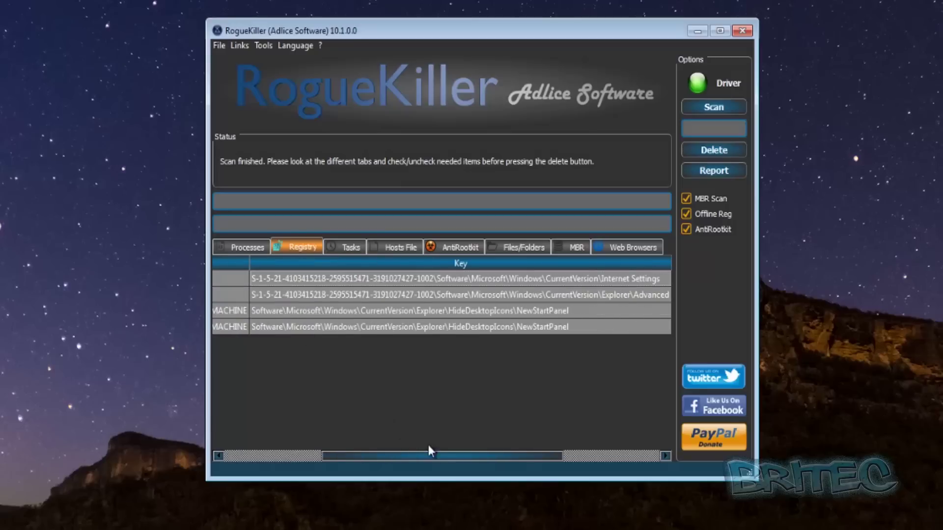
left_click(576, 455)
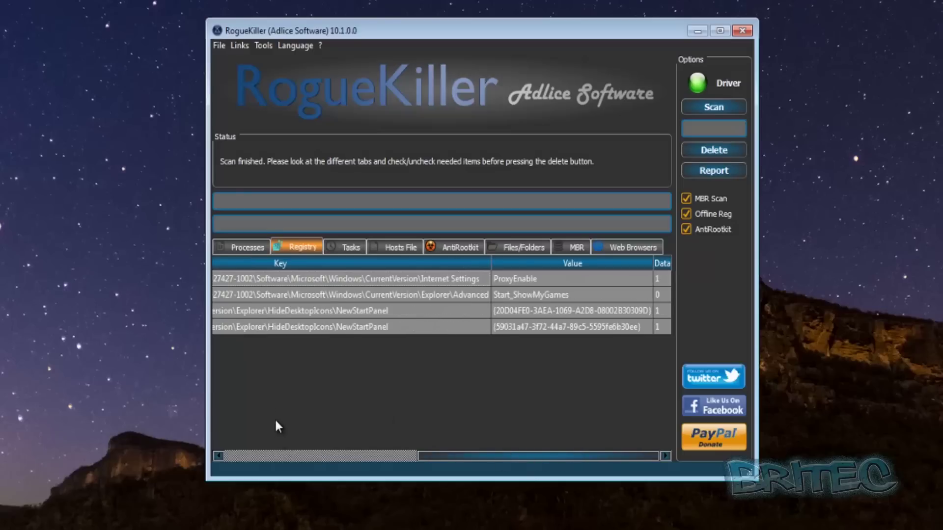
left_click(284, 454)
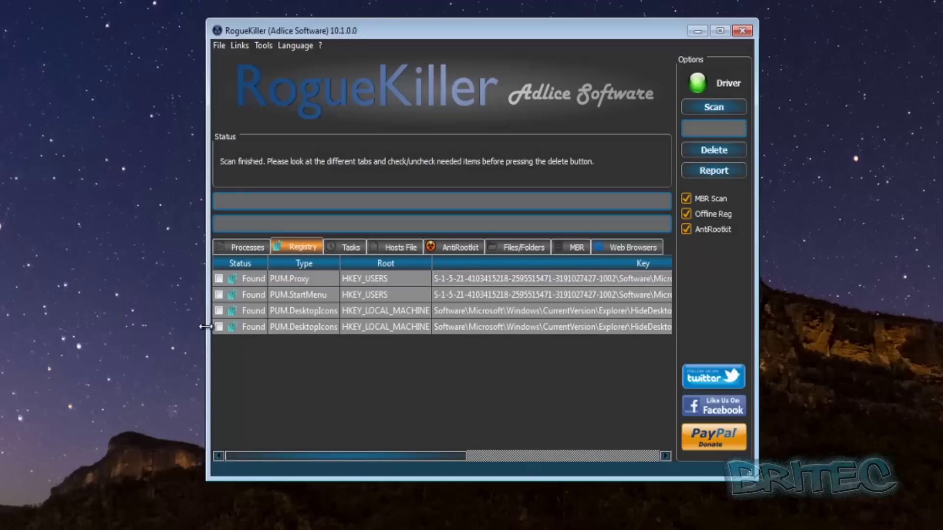
left_click(218, 279)
left_click(218, 295)
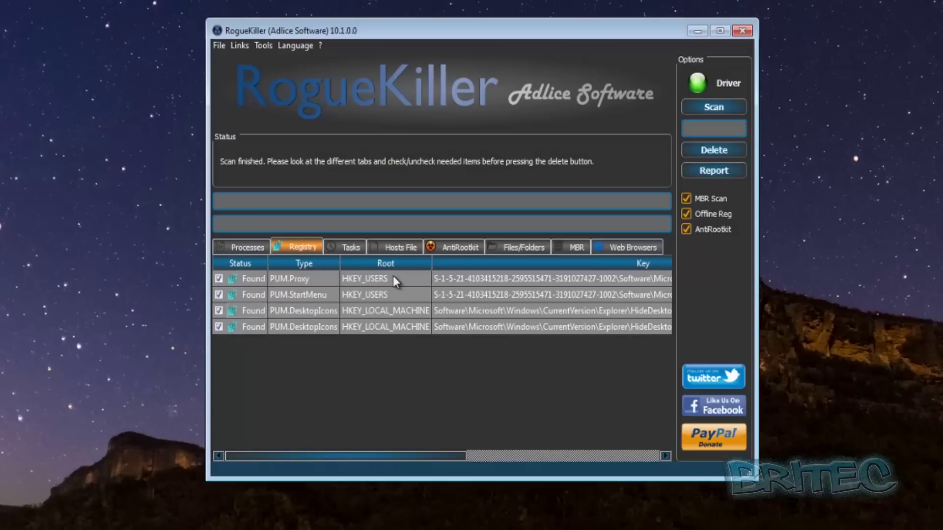
Step: Review the scheduled tasks, hosts, rootkit, files, MBR and web browser results
left_click(355, 249)
left_click(387, 249)
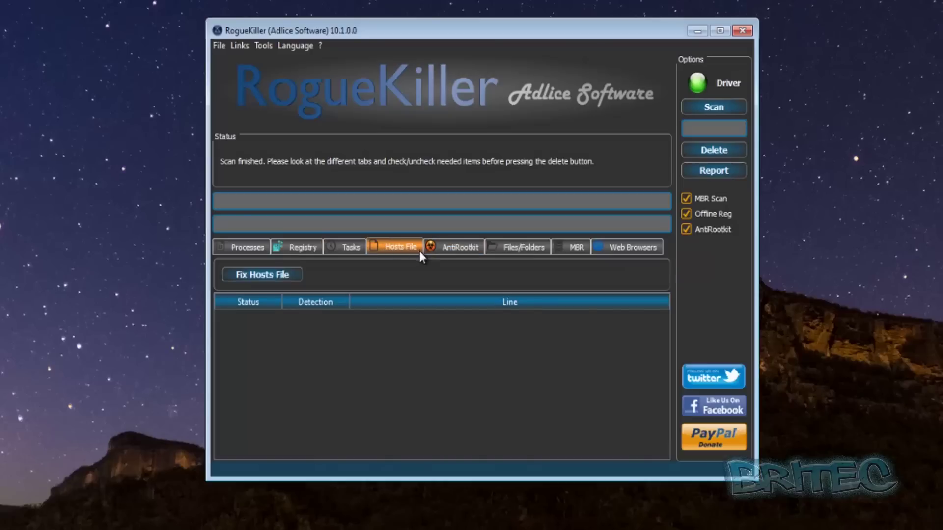
left_click(456, 249)
scroll(456, 338, "down", 7)
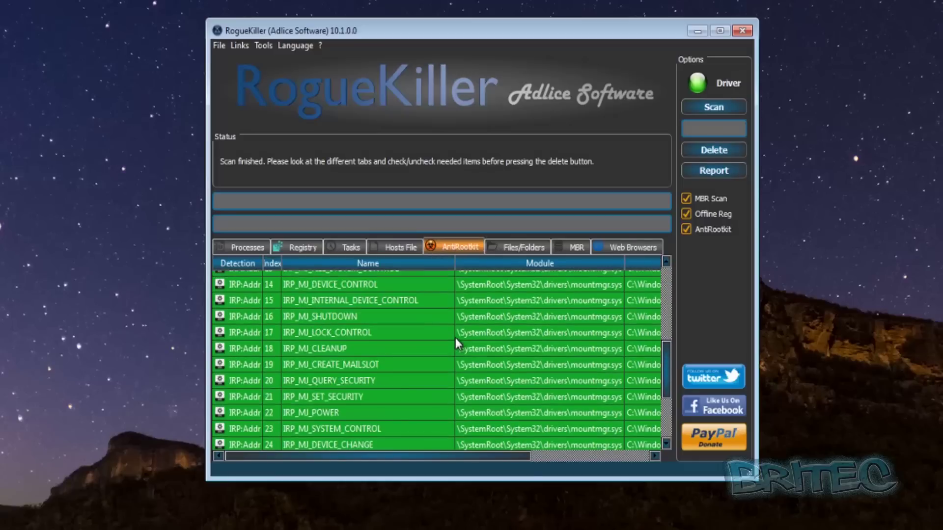
scroll(455, 338, "up", 1)
left_click(500, 246)
left_click(575, 249)
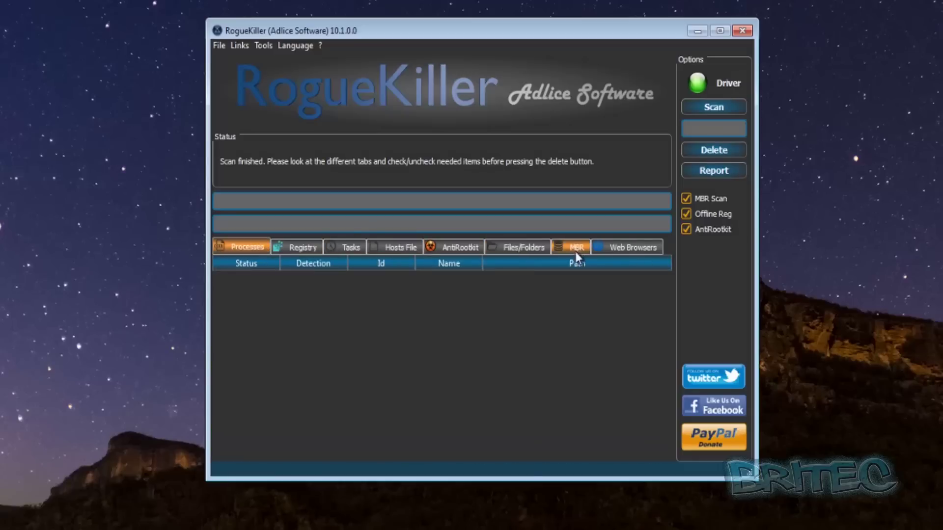
left_click(623, 247)
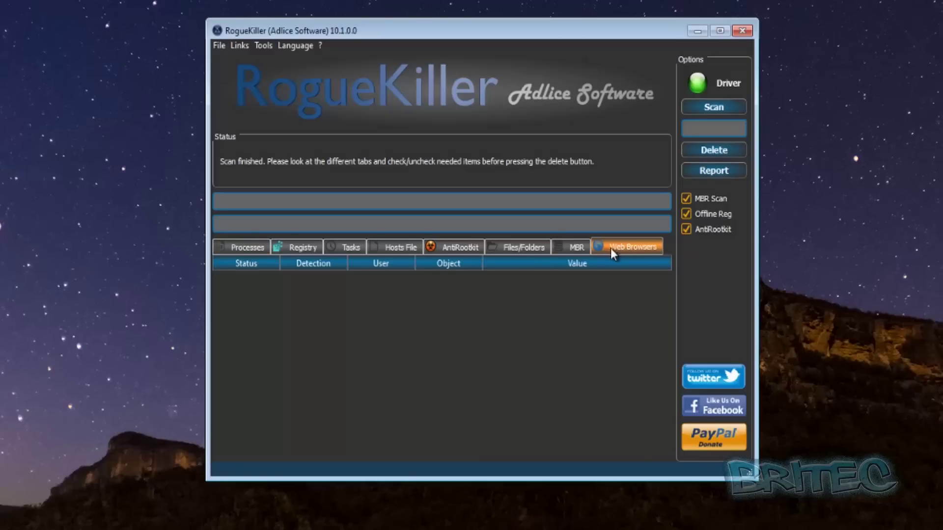
Step: Check the processes list, delete the marked PUM registry entries, and close RogueKiller
left_click(265, 248)
left_click(290, 249)
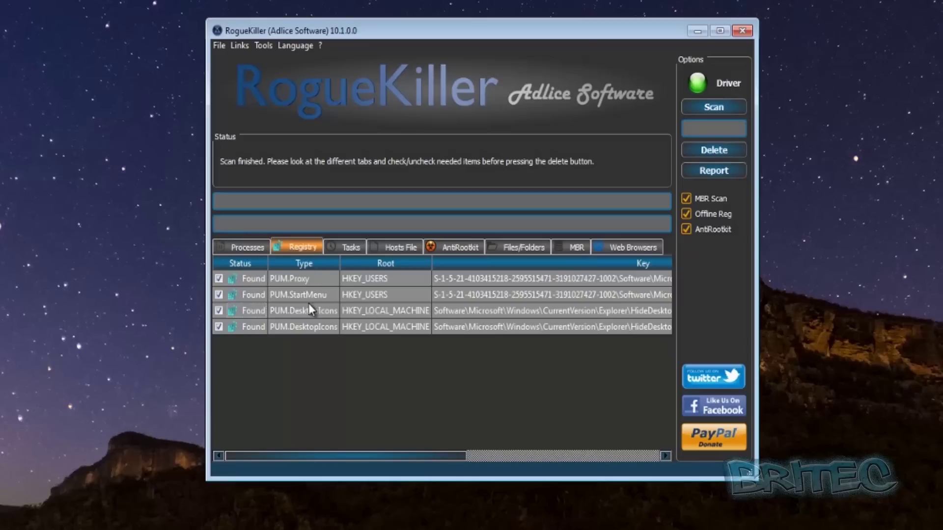
left_click(718, 150)
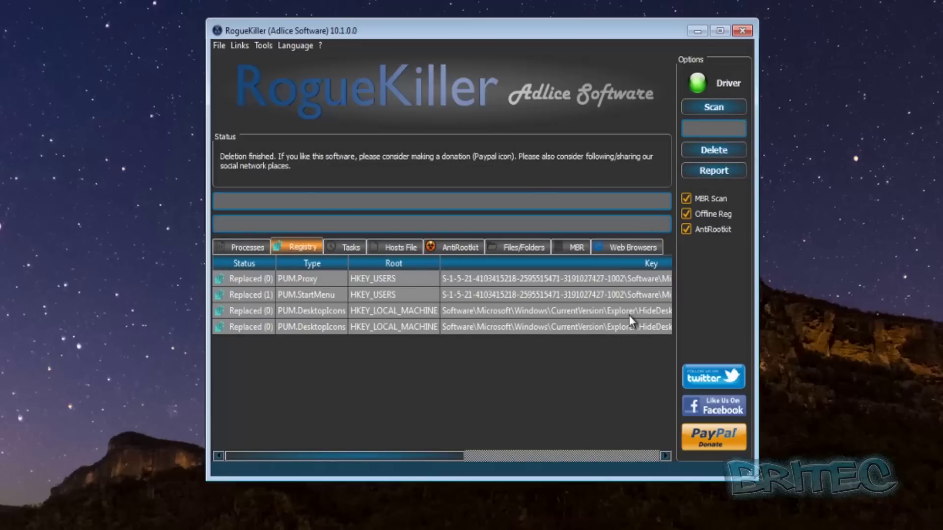
left_click(742, 31)
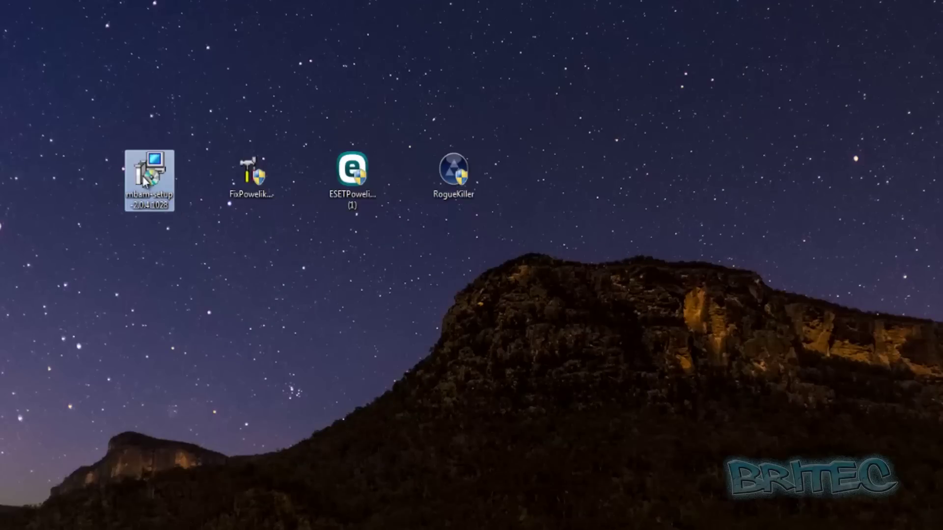
Step: Launch mbam-setup, allow it to run, confirm the language and accept the licence
double_click(147, 176)
left_click(517, 276)
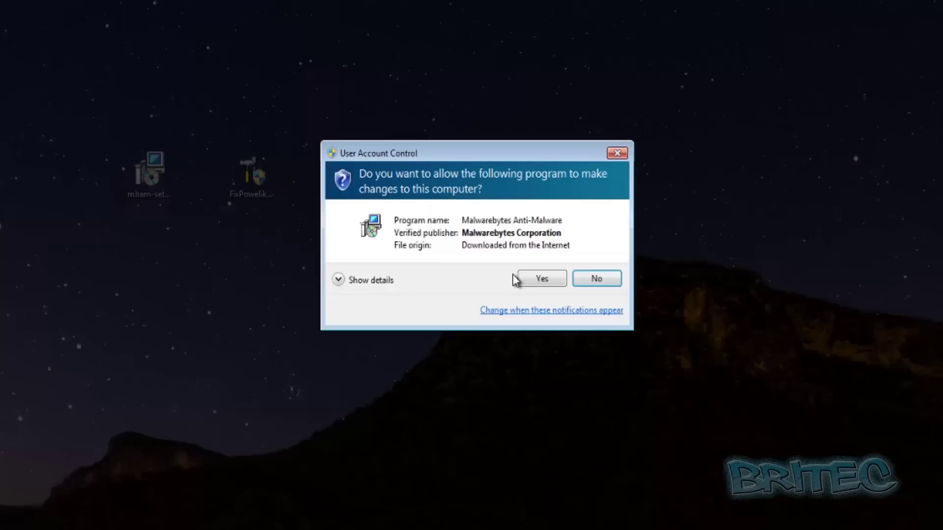
left_click(540, 281)
left_click(497, 297)
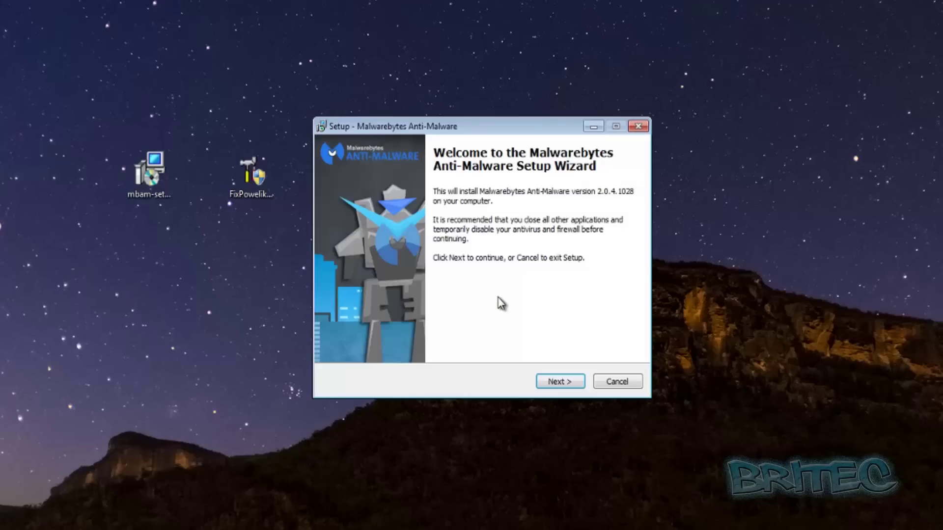
left_click(552, 382)
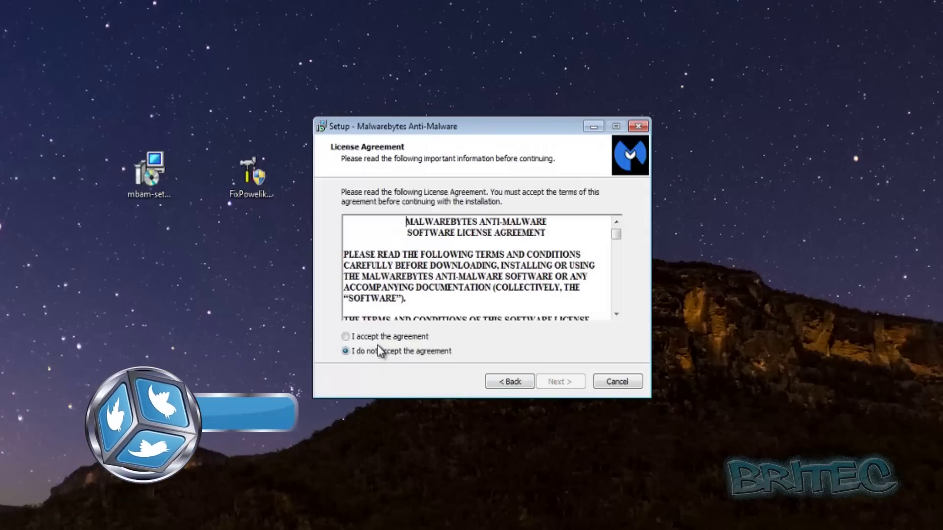
left_click(376, 336)
Step: Install Malwarebytes with default folders and desktop icon, declining the free premium trial, then launch it
left_click(559, 382)
left_click(559, 382)
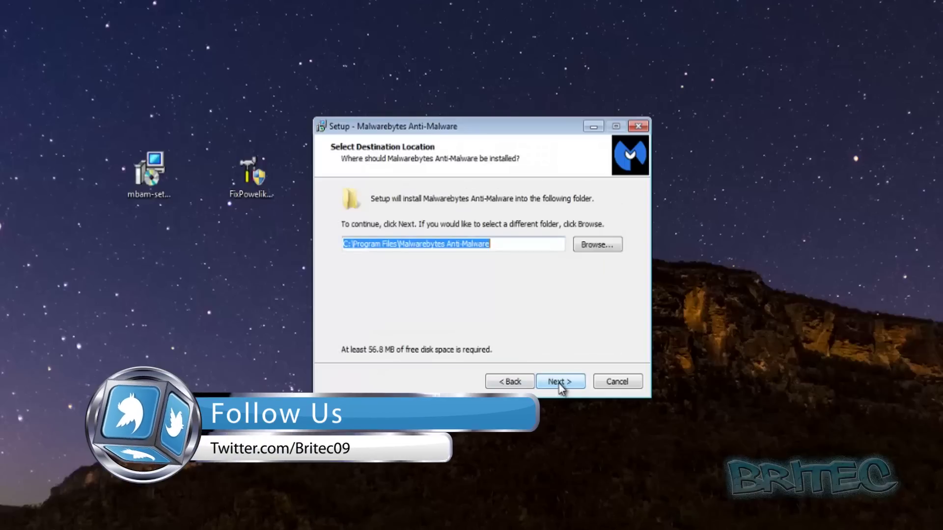
left_click(559, 382)
left_click(559, 382)
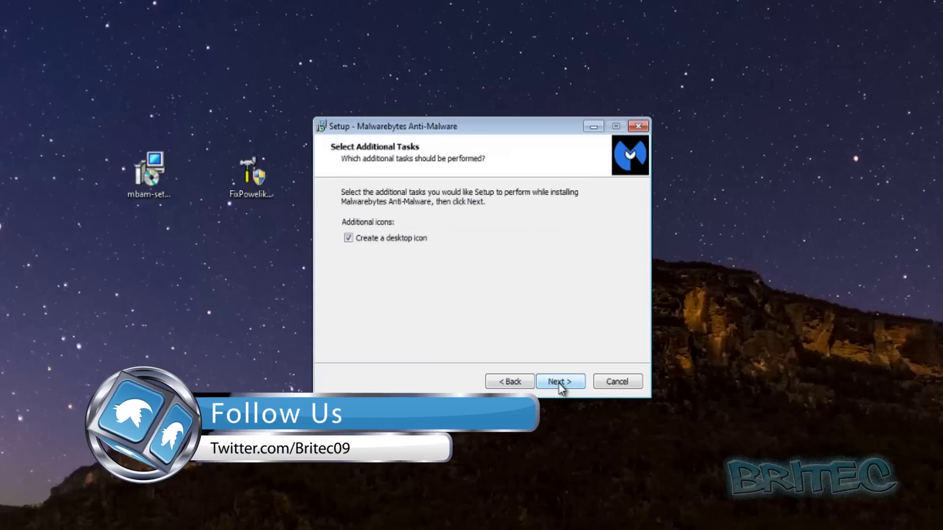
left_click(559, 382)
left_click(560, 383)
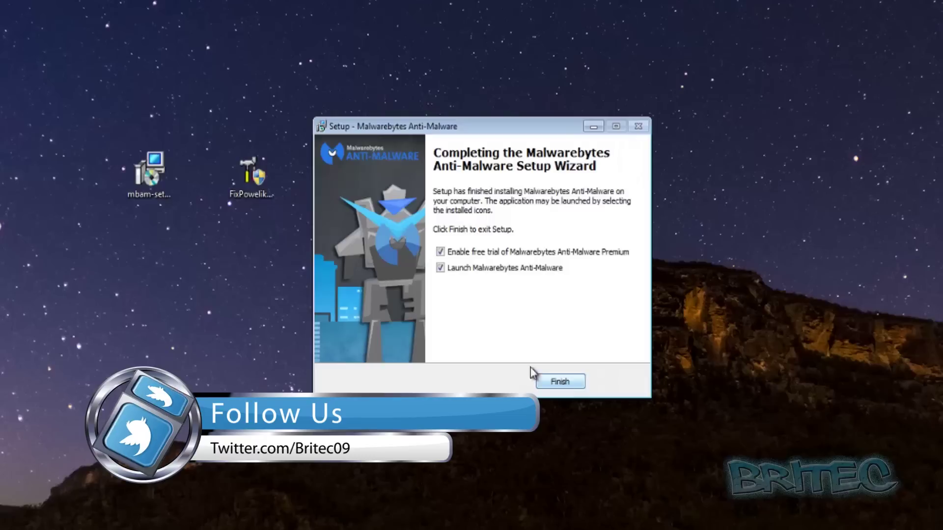
left_click(448, 253)
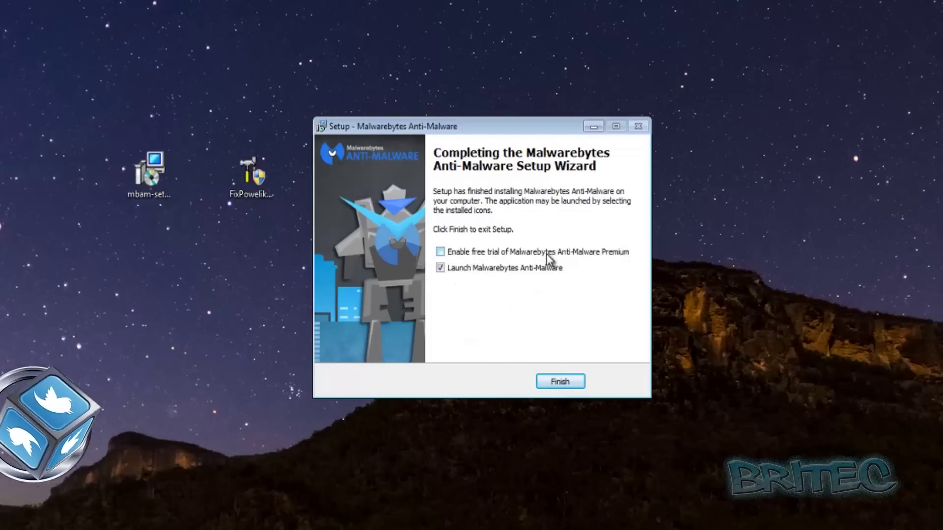
left_click(551, 384)
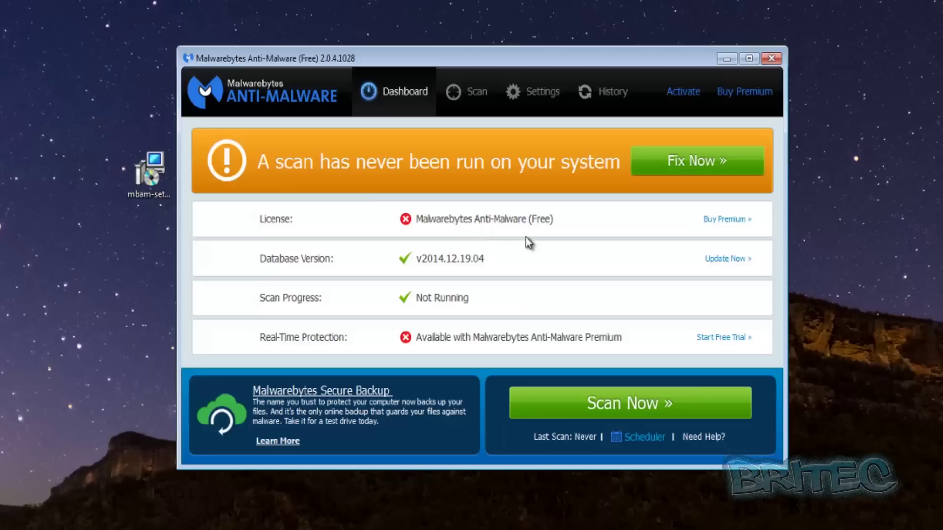
Step: Scan with Malwarebytes, quarantine the detected Spyware.Password item, decline the restart, and close it
left_click(691, 169)
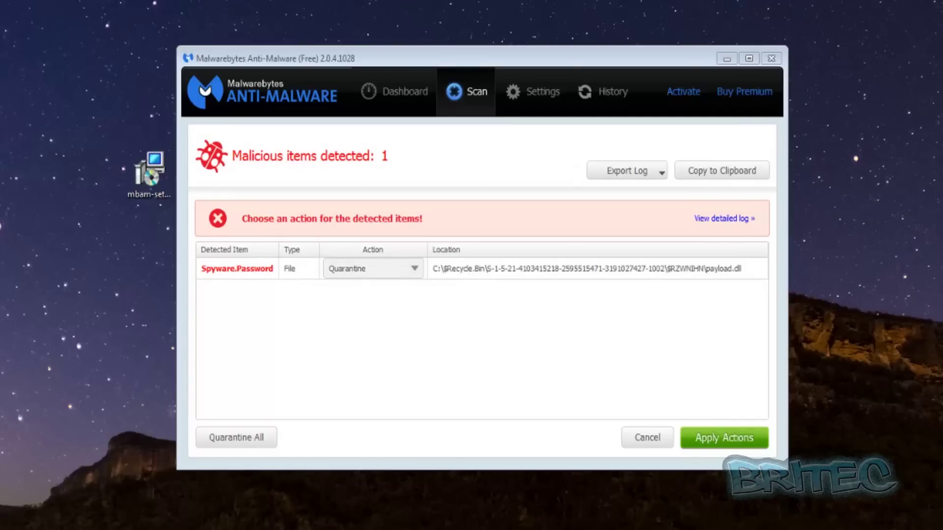
left_click(546, 274)
left_click(724, 438)
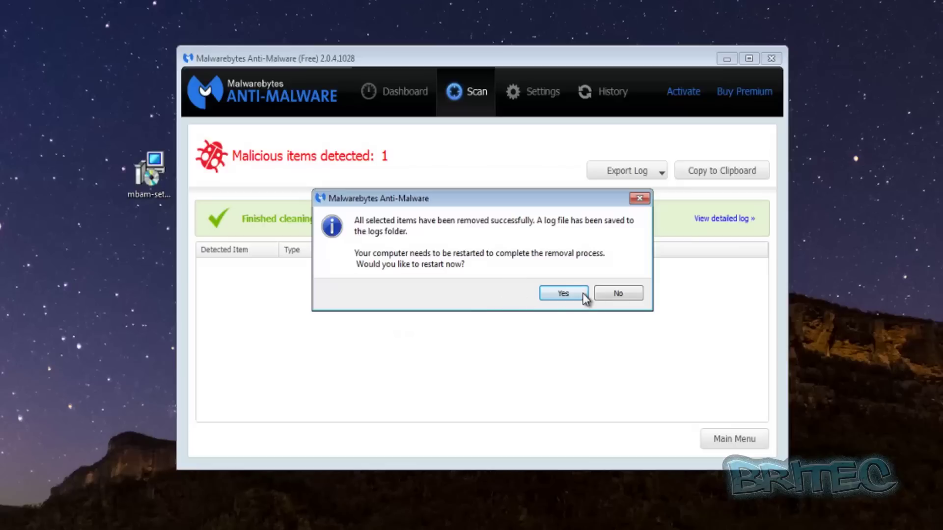
left_click(618, 294)
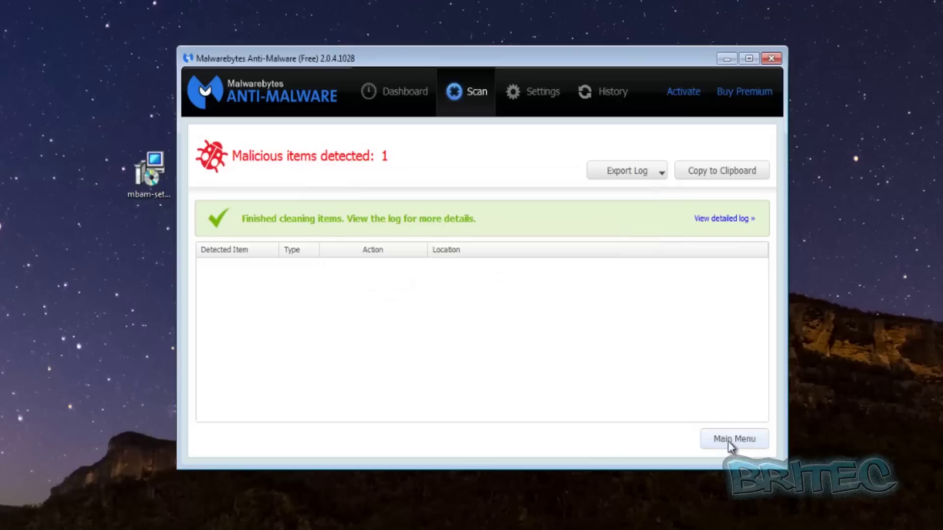
left_click(771, 59)
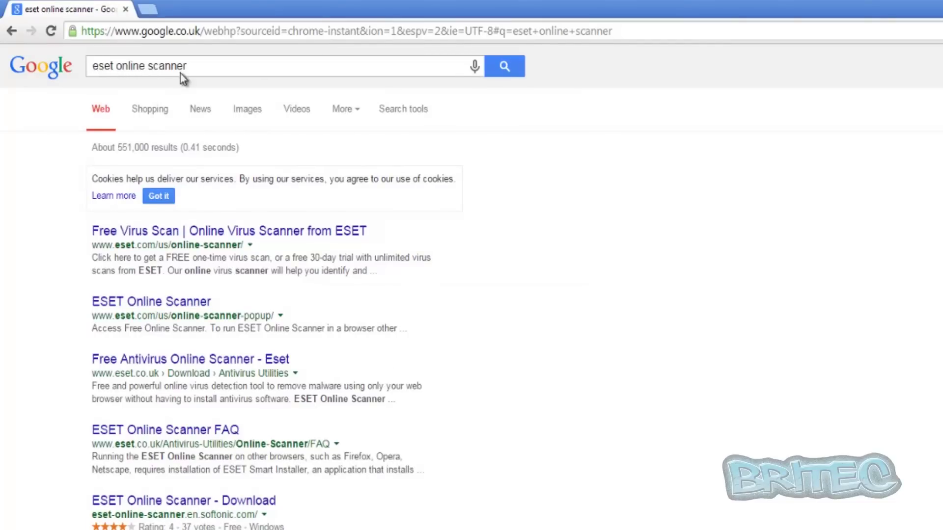
Step: Open ESET's online scanner page and download the ESET Smart Installer
left_click(190, 237)
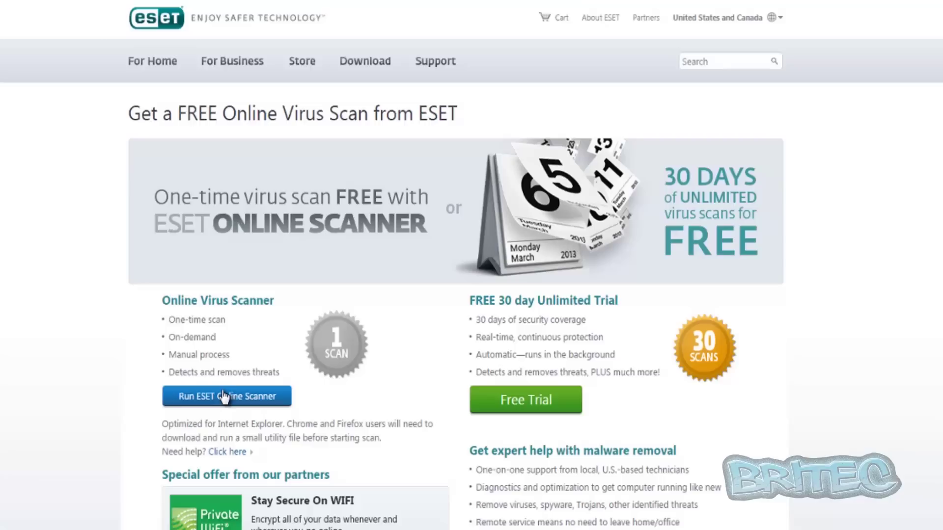
left_click(225, 396)
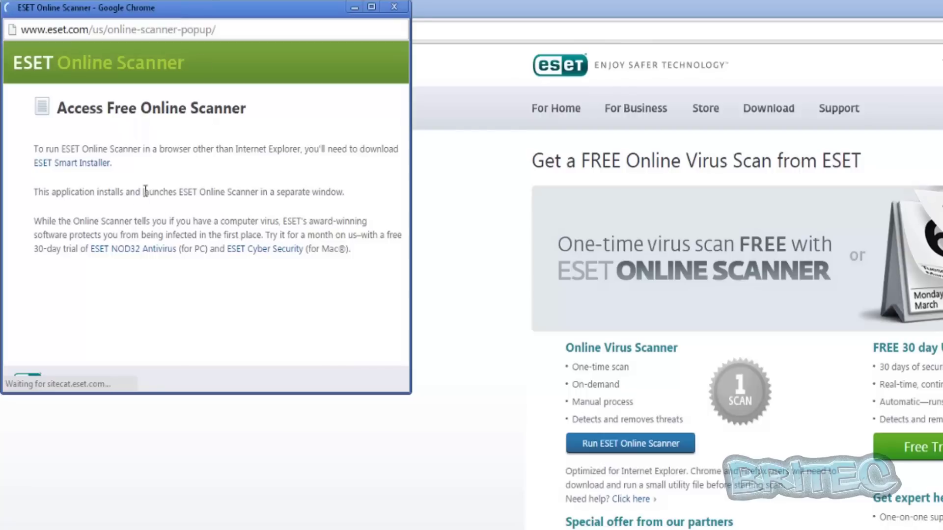
left_click(63, 165)
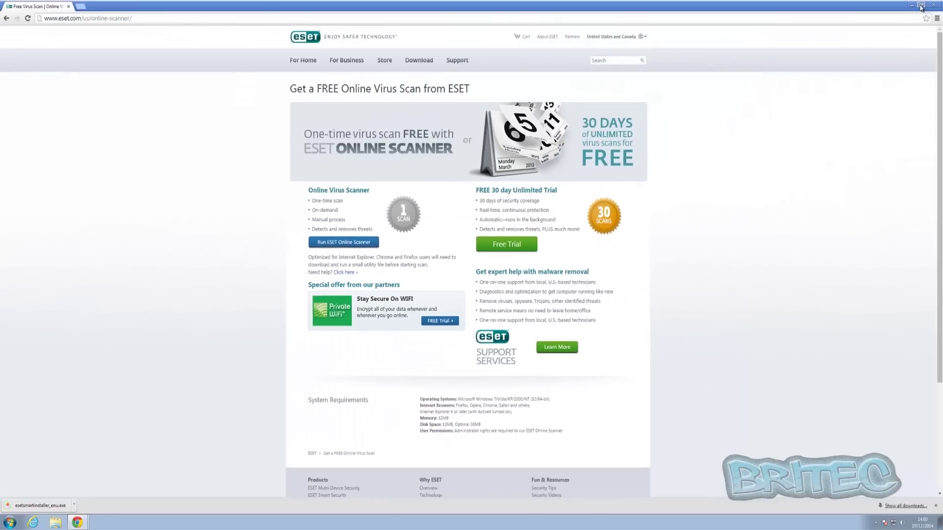
Step: Drag esetsmartinstaller_enu.exe onto the desktop and close the Chrome windows
left_click(920, 7)
left_click_drag(386, 326, 317, 295)
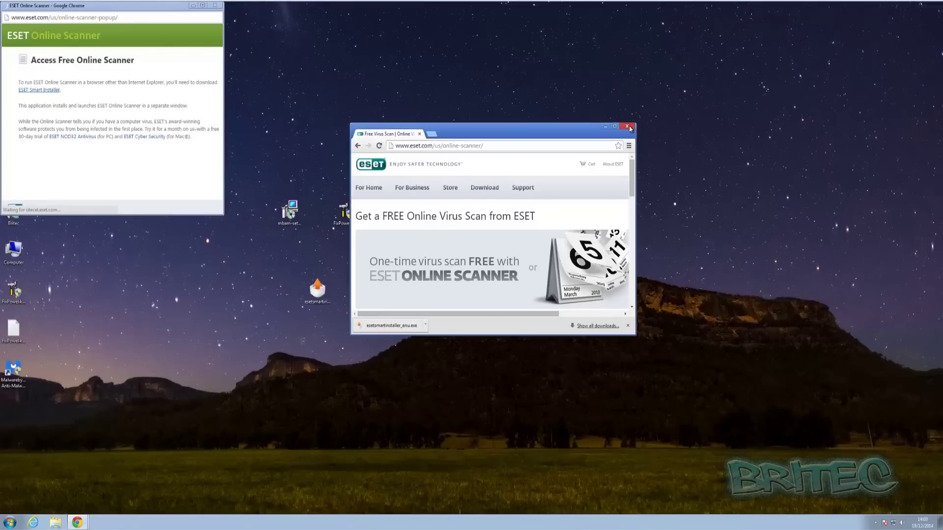
left_click(626, 126)
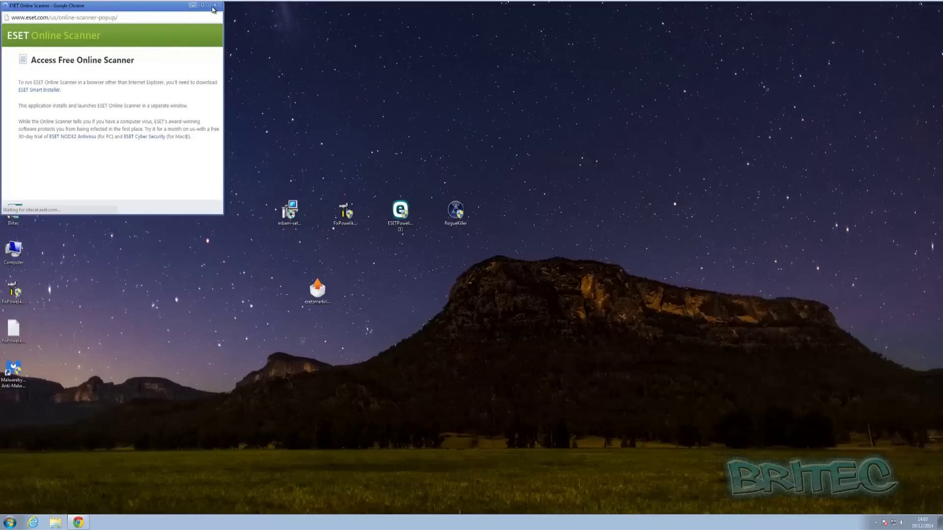
left_click(197, 6)
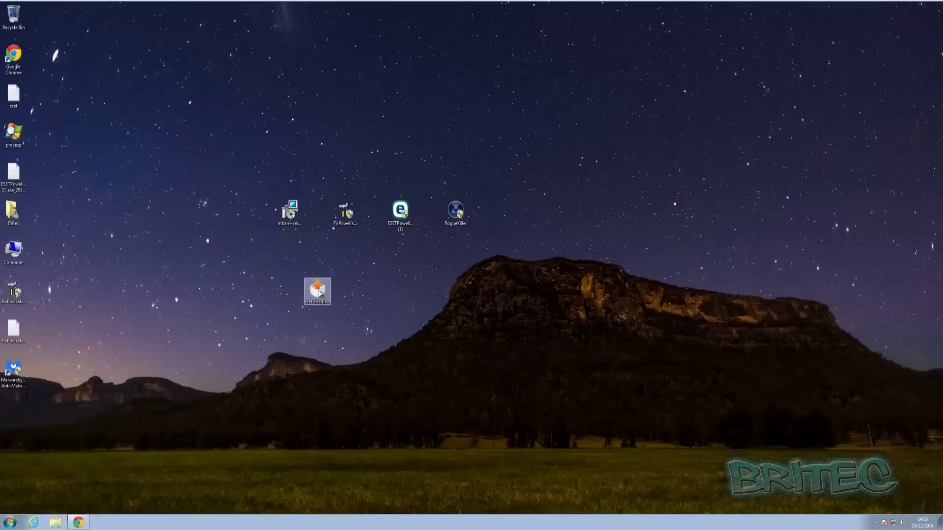
Step: Run the ESET Smart Installer, accept its terms of use, and let the scanner start
double_click(317, 290)
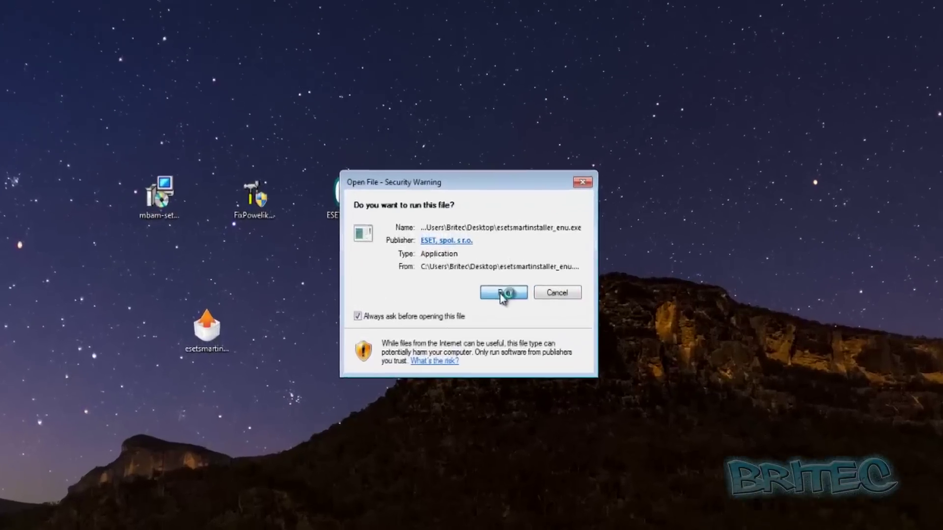
left_click(491, 269)
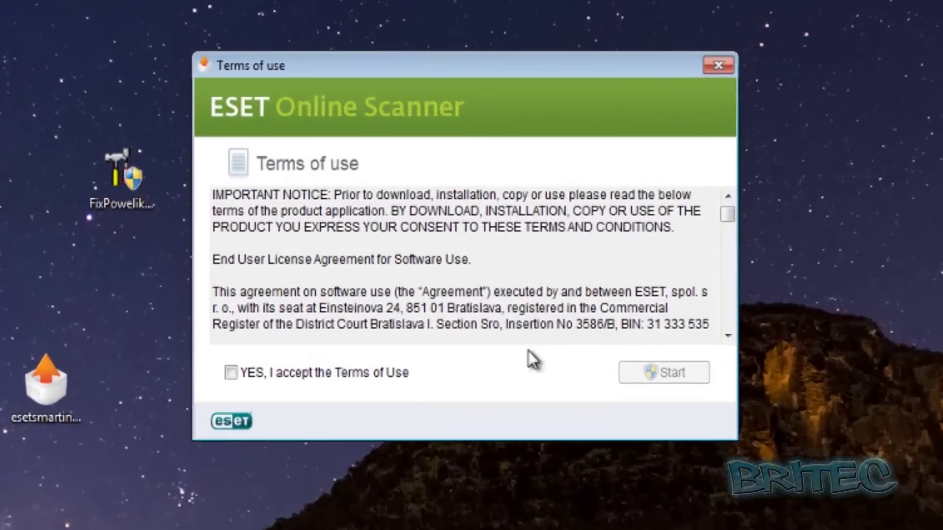
left_click(234, 385)
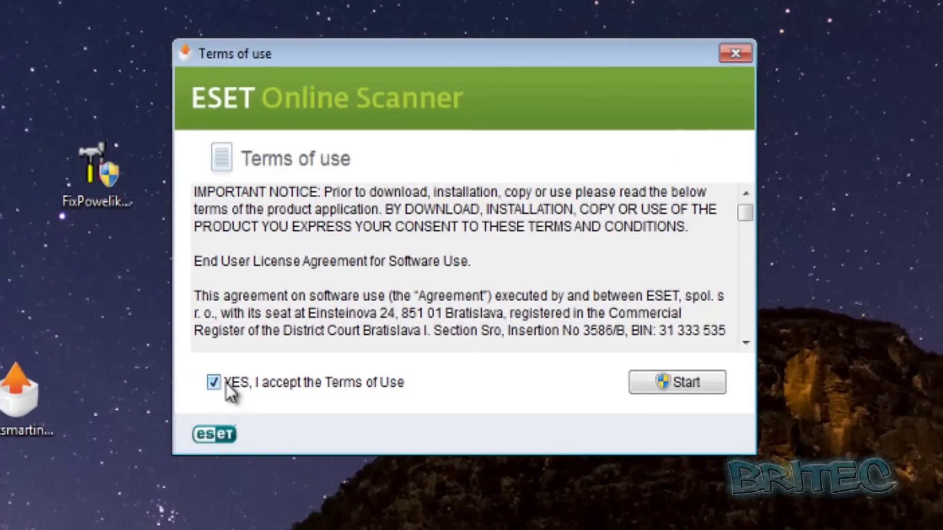
left_click(680, 382)
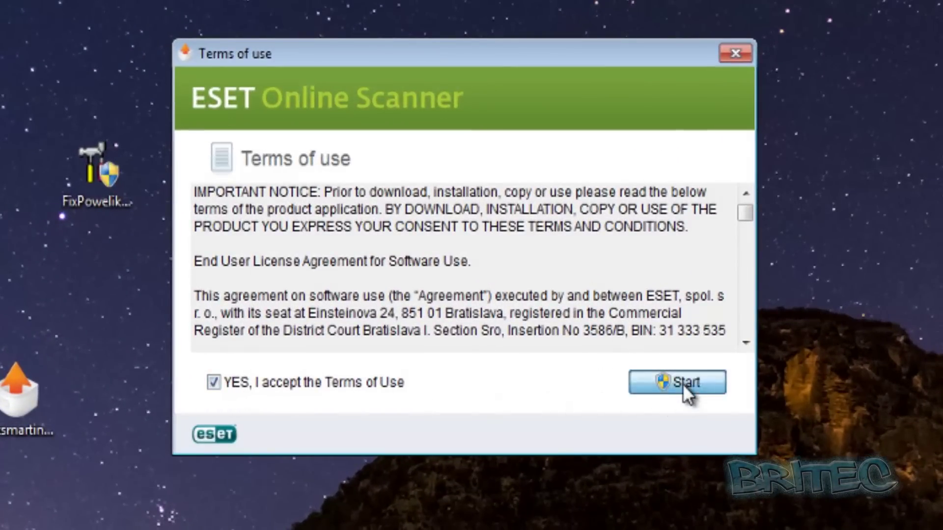
left_click(570, 283)
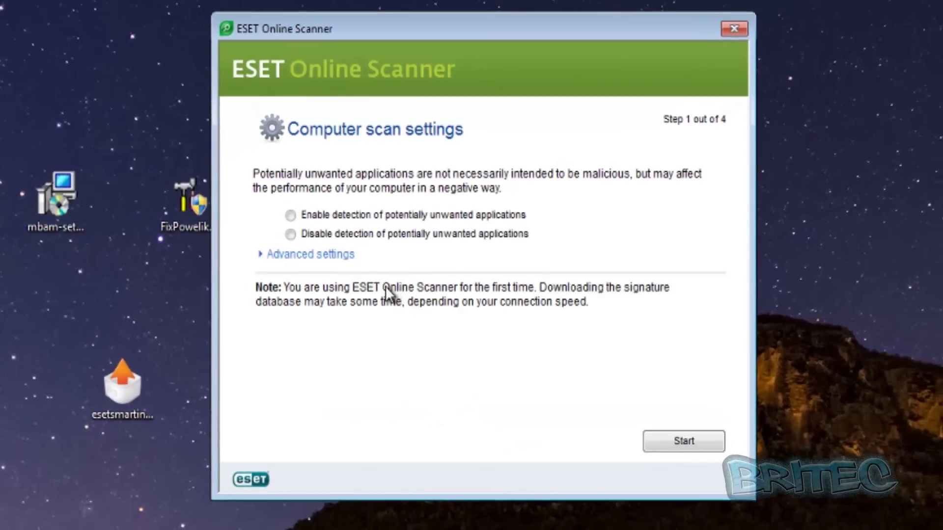
Step: Enable potentially unwanted application detection plus archive and unsafe-application scanning, then review scan targets
left_click(290, 215)
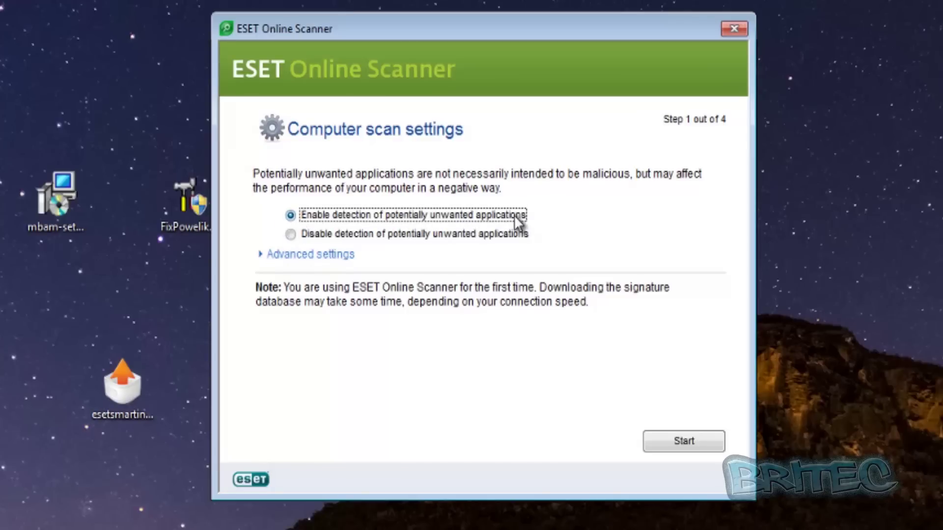
left_click(277, 255)
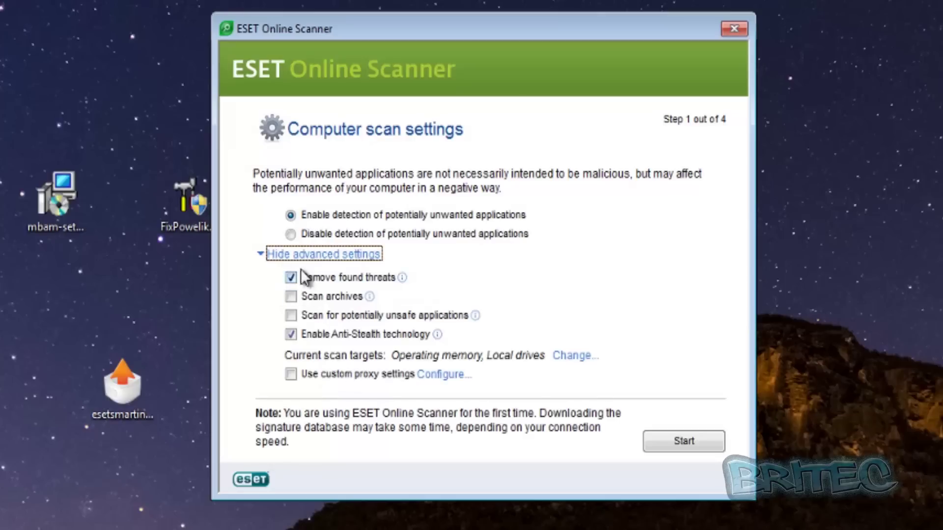
left_click(291, 298)
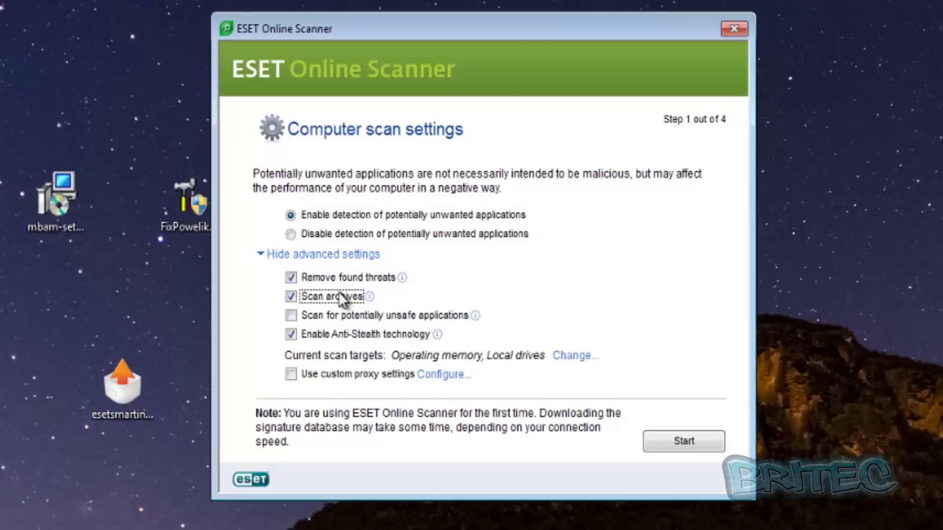
left_click(292, 318)
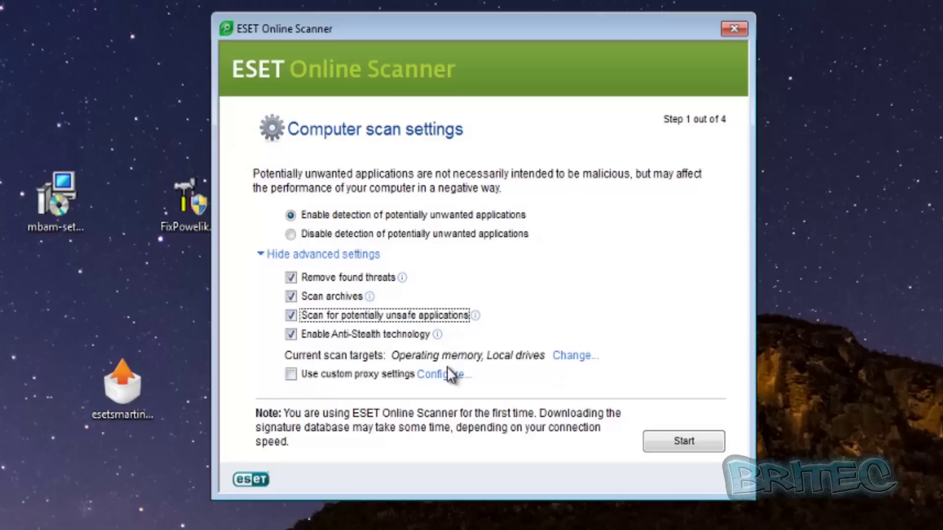
left_click(576, 355)
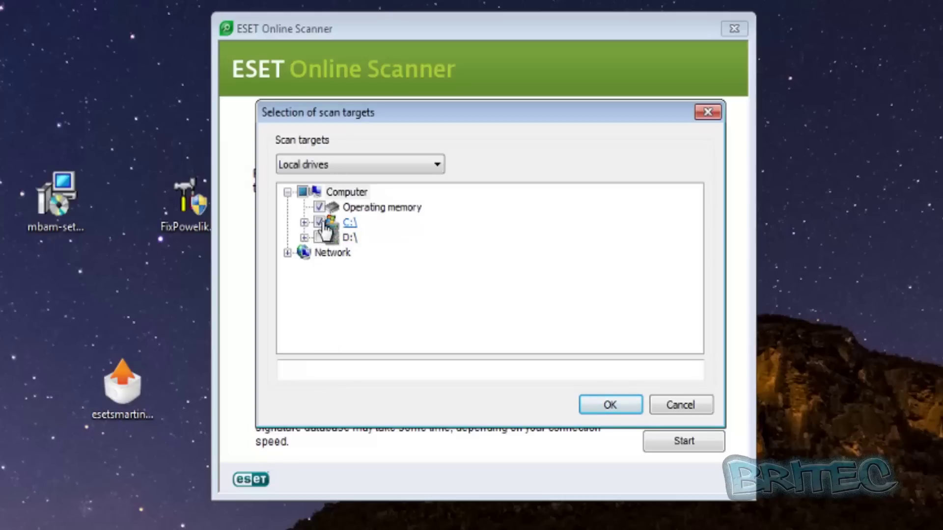
Step: Confirm Operating memory and C:\ as scan targets, start the scan, then close ESET Online Scanner
left_click(596, 413)
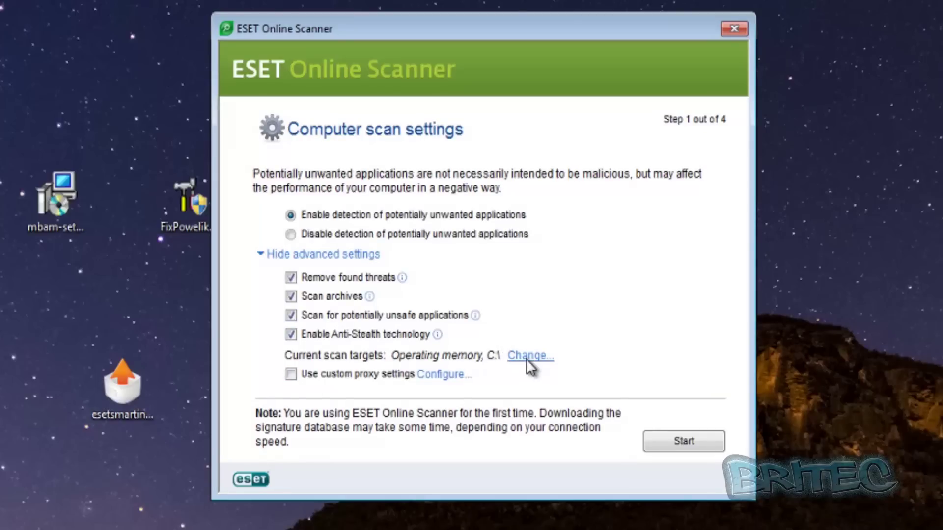
left_click(681, 445)
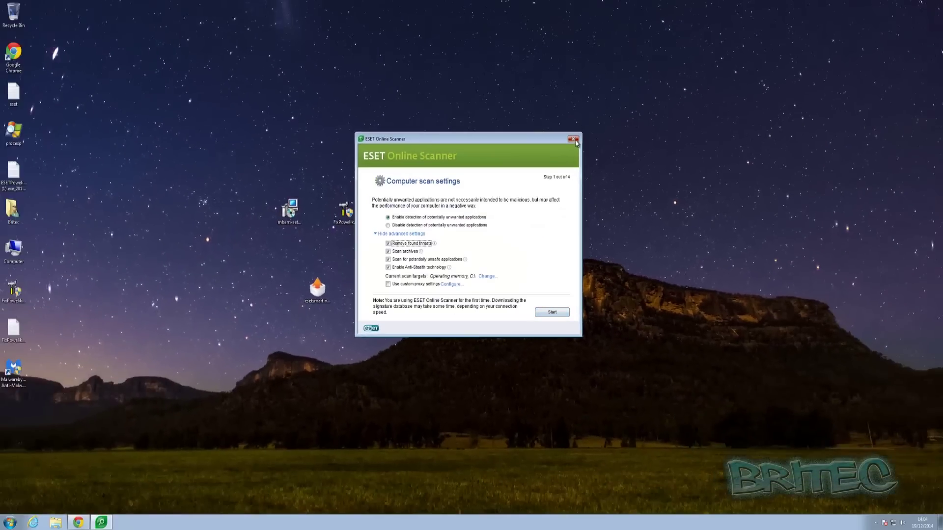
left_click(575, 140)
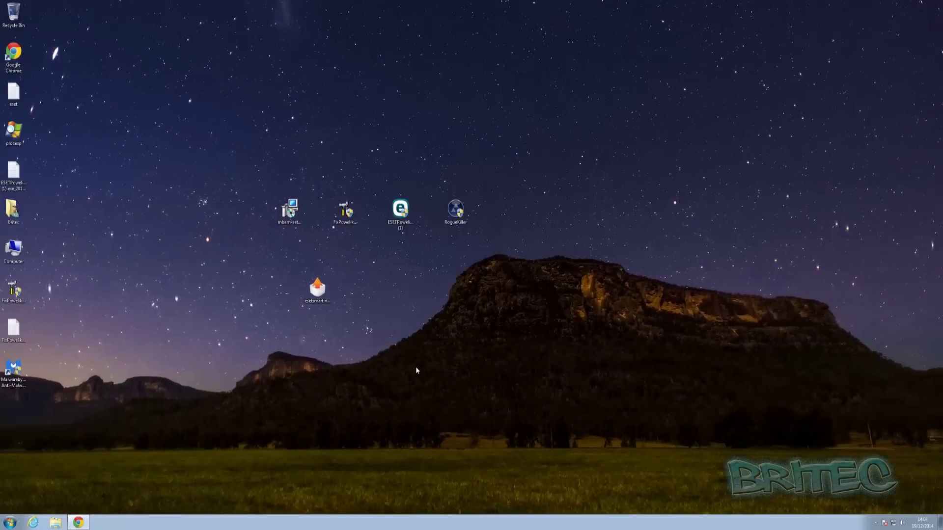